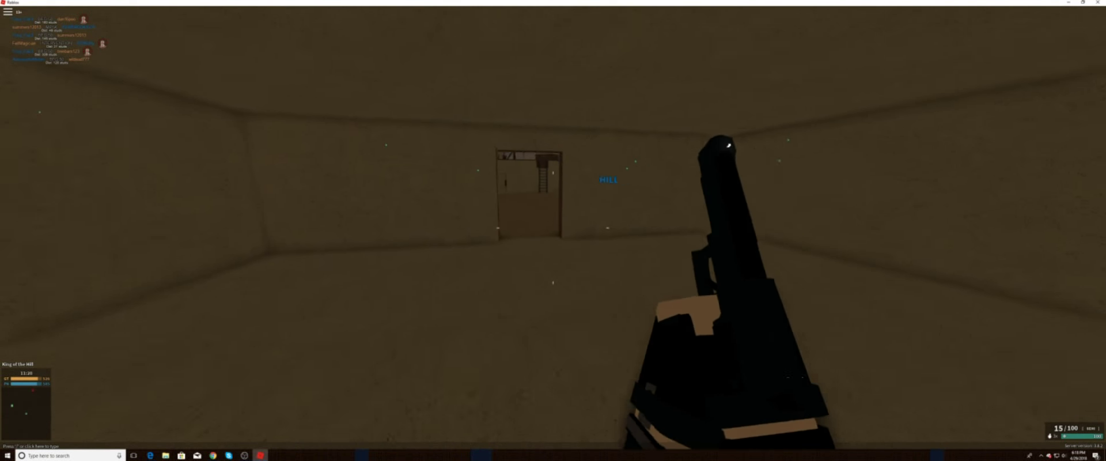
key("w")
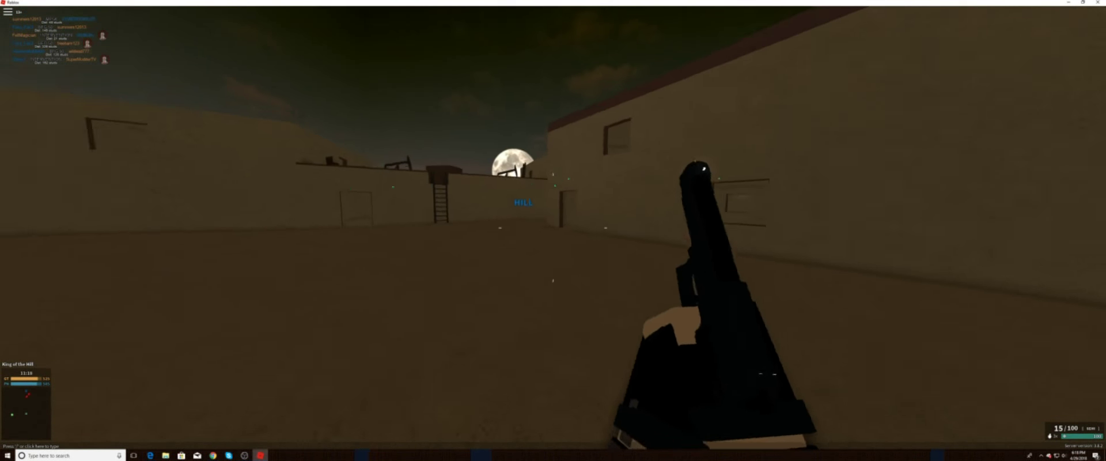
key("w")
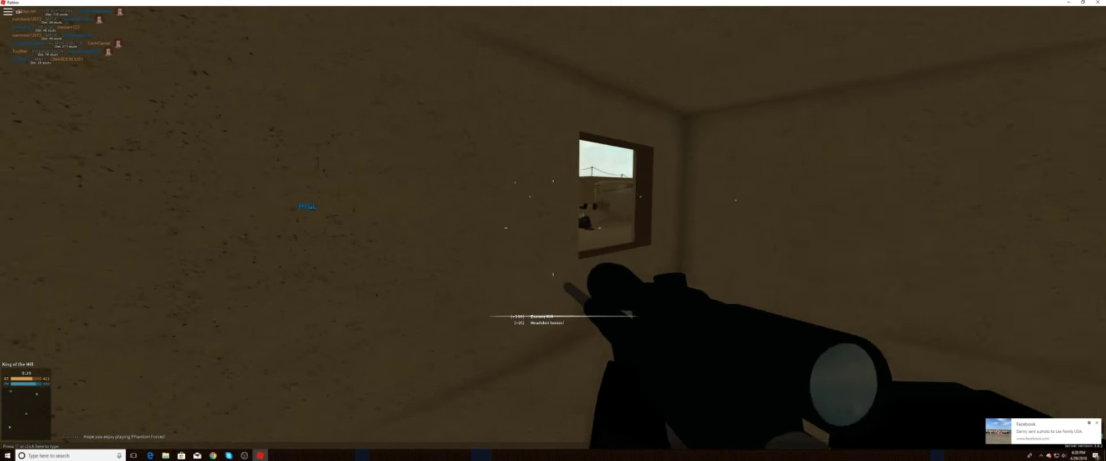
right_click(553, 231)
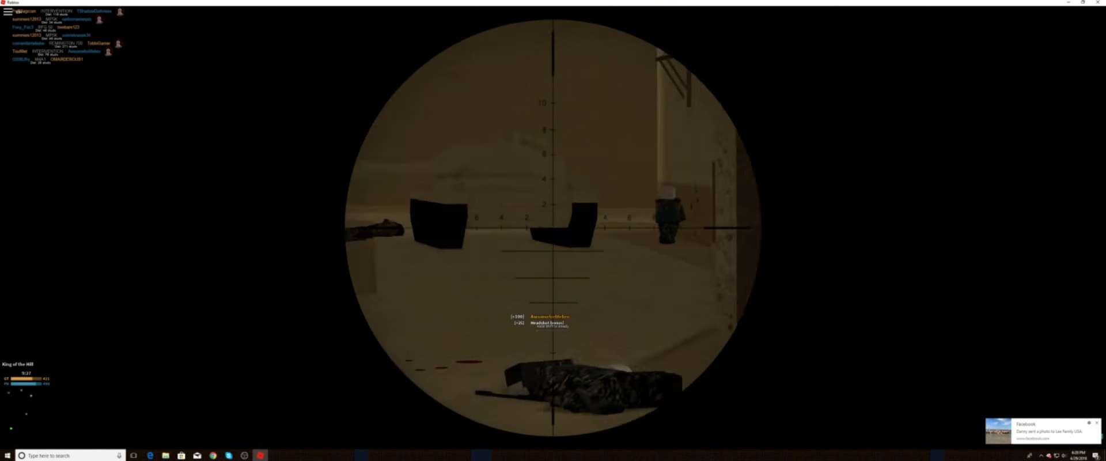
right_click(553, 231)
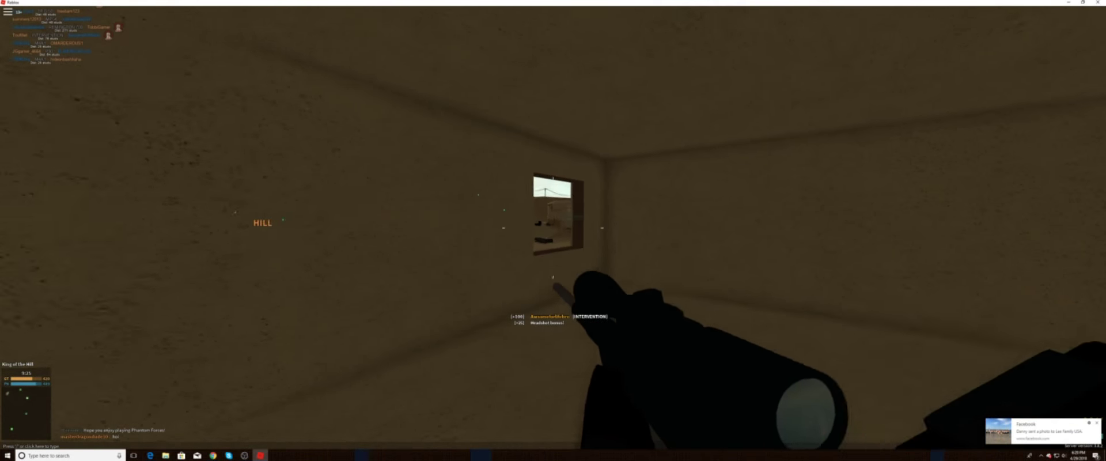
right_click(553, 231)
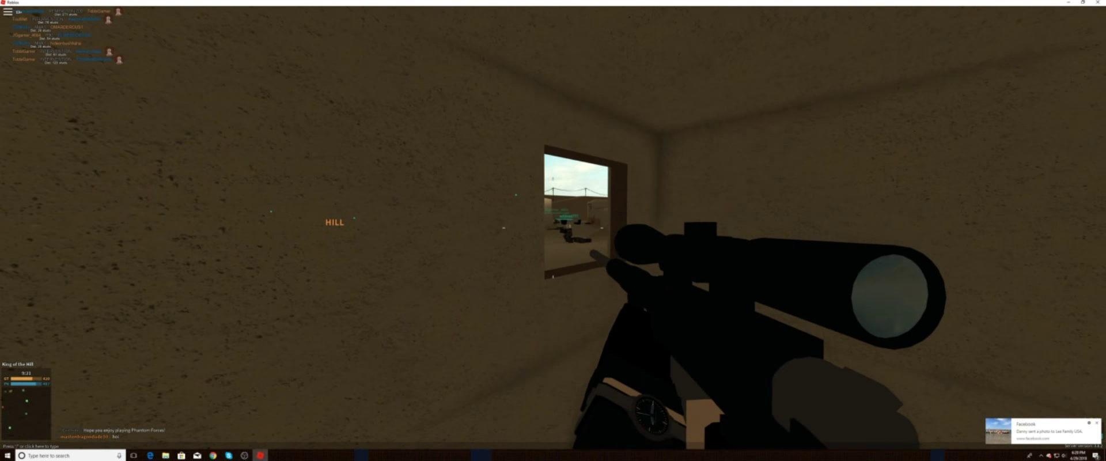
right_click(553, 231)
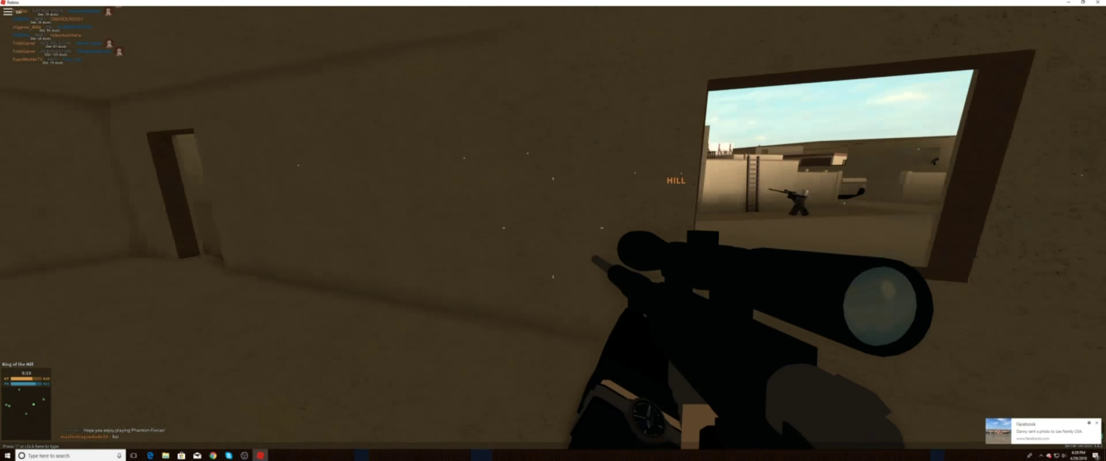
key("w")
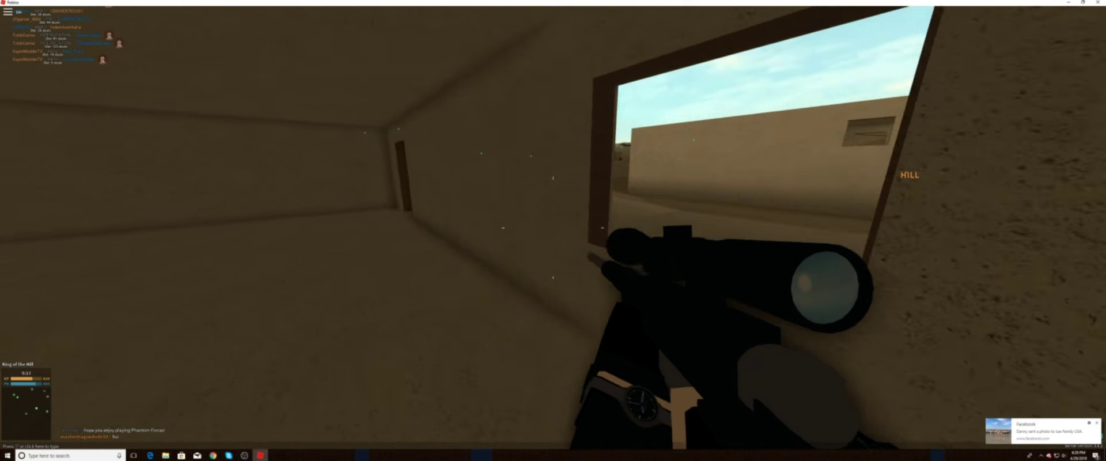
key("a")
key("s")
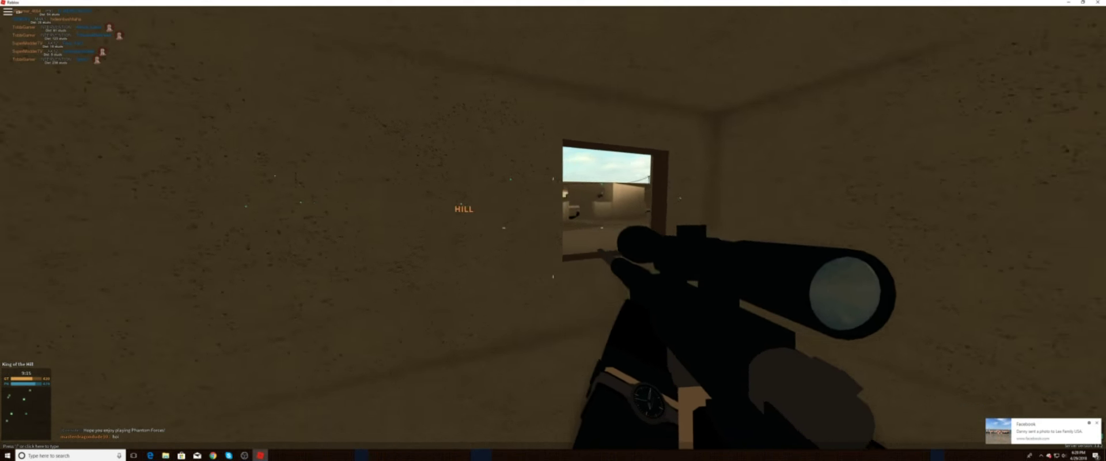
right_click(553, 228)
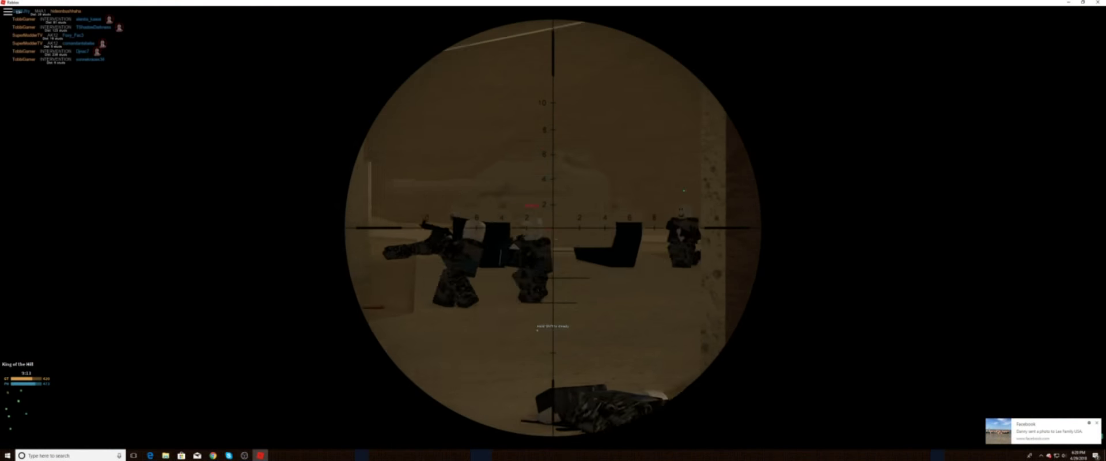
left_click(553, 228)
key("s")
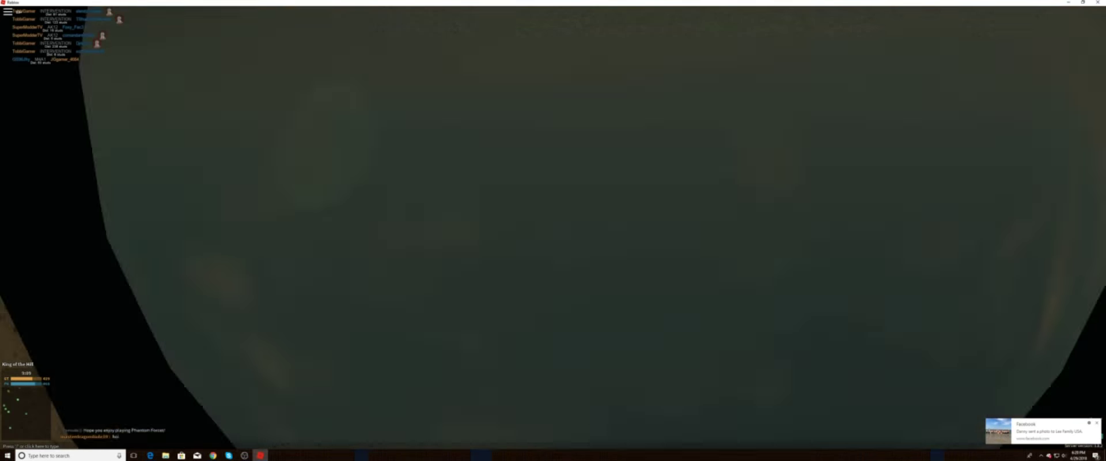
key("w")
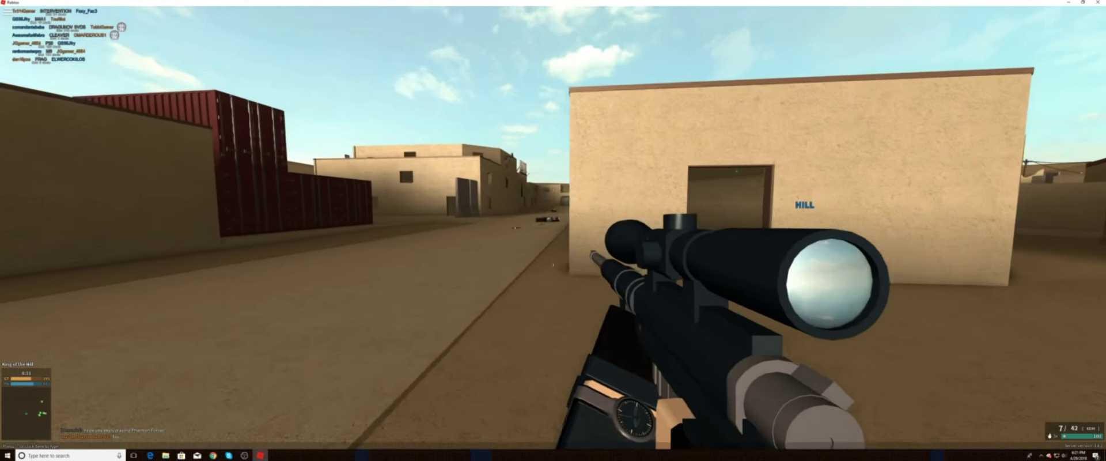
right_click(554, 228)
left_click(553, 228)
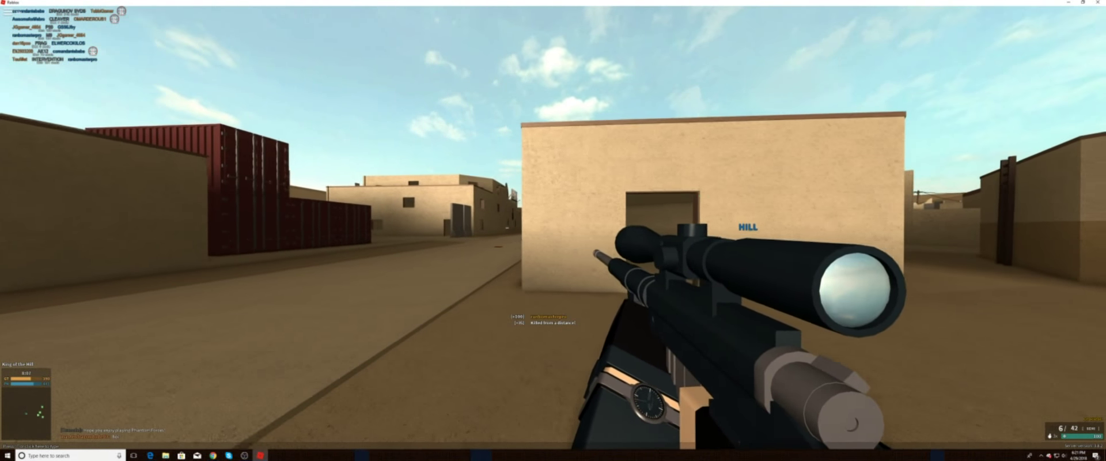
right_click(554, 229)
left_click(553, 228)
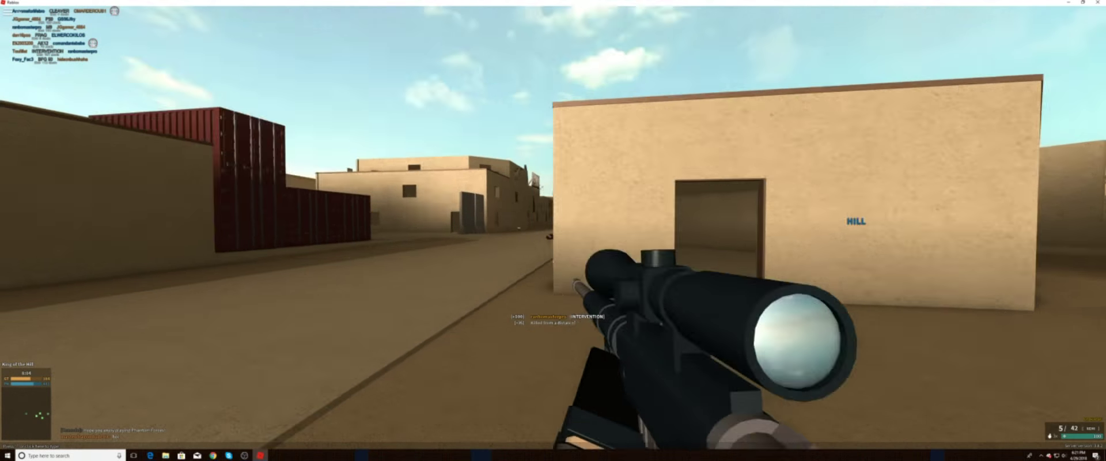
right_click(553, 228)
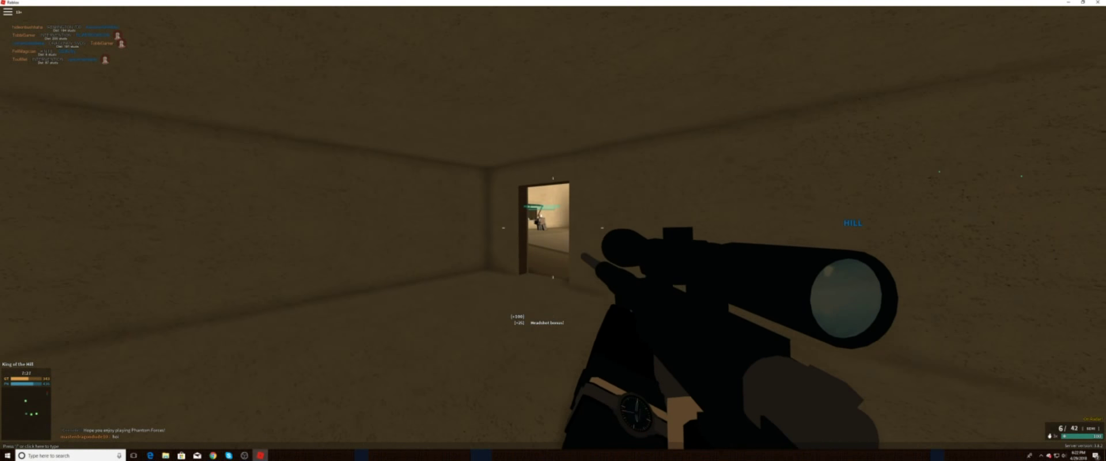
right_click(554, 228)
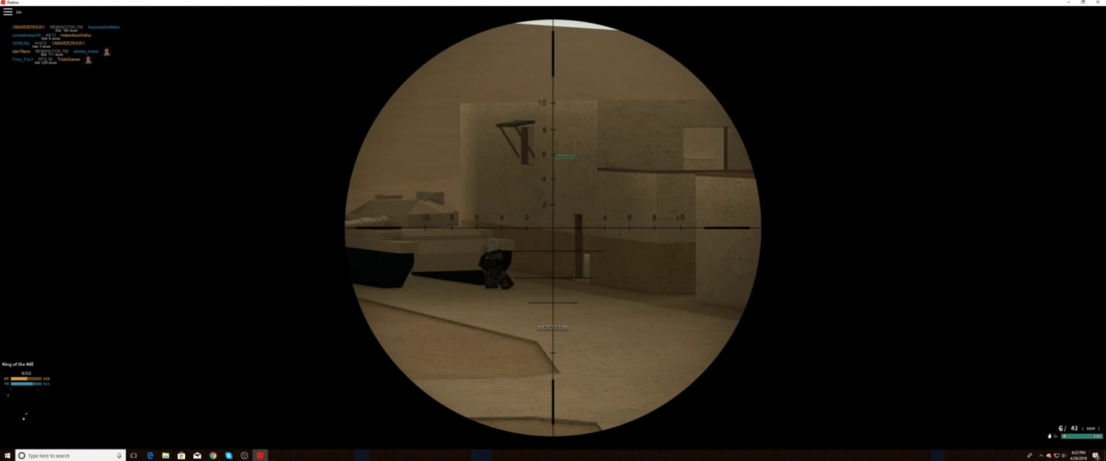
right_click(553, 229)
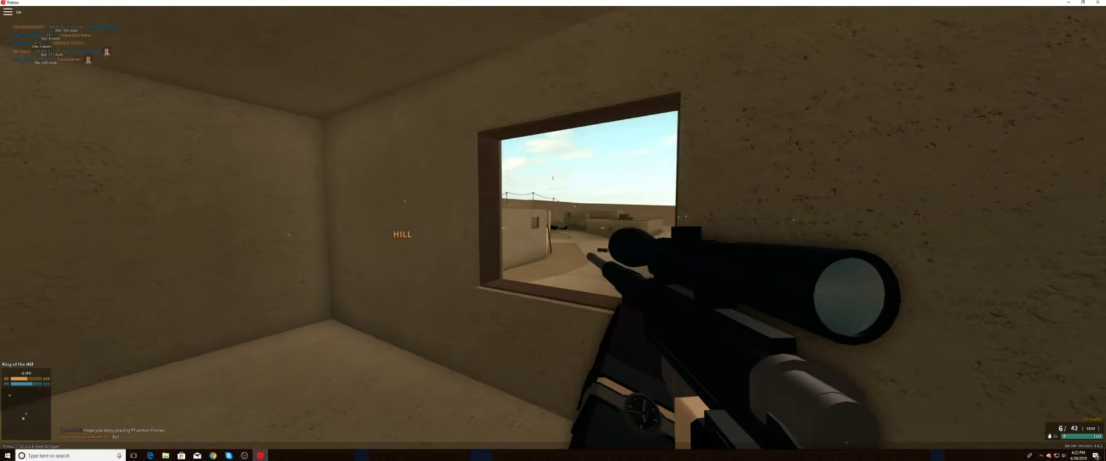
key("w")
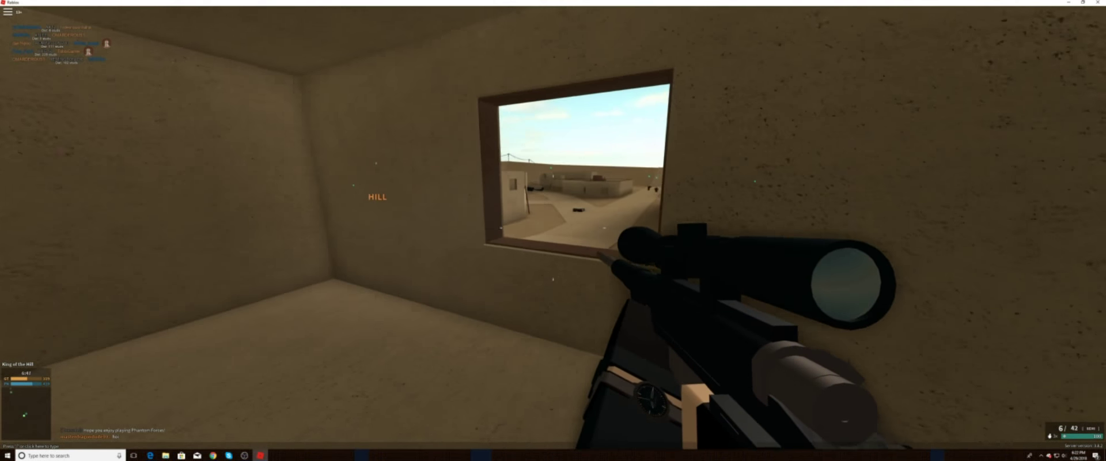
key("d")
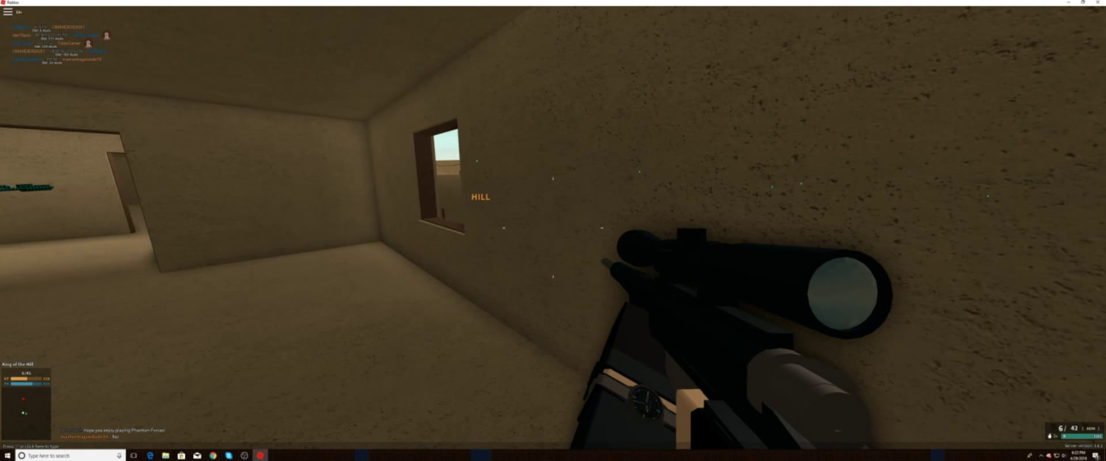
key("s")
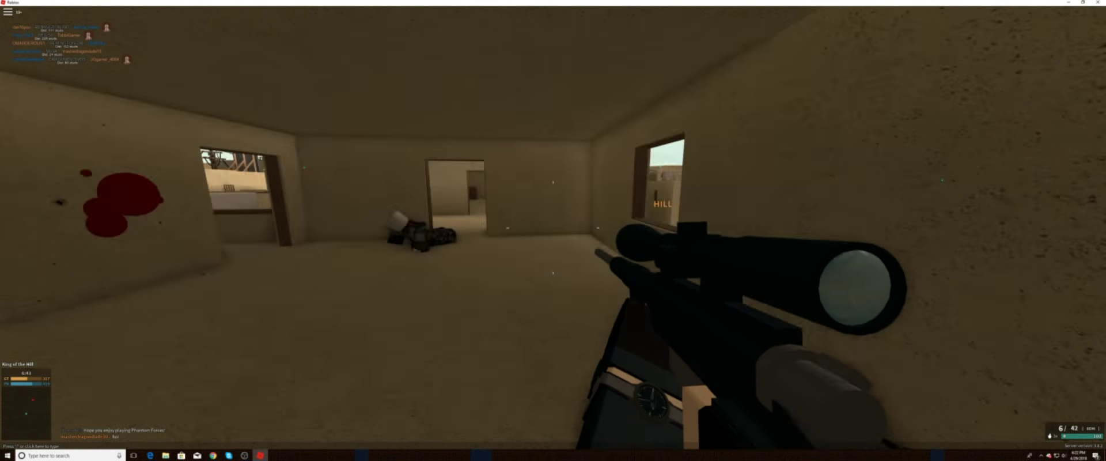
right_click(554, 227)
left_click(553, 227)
key("r")
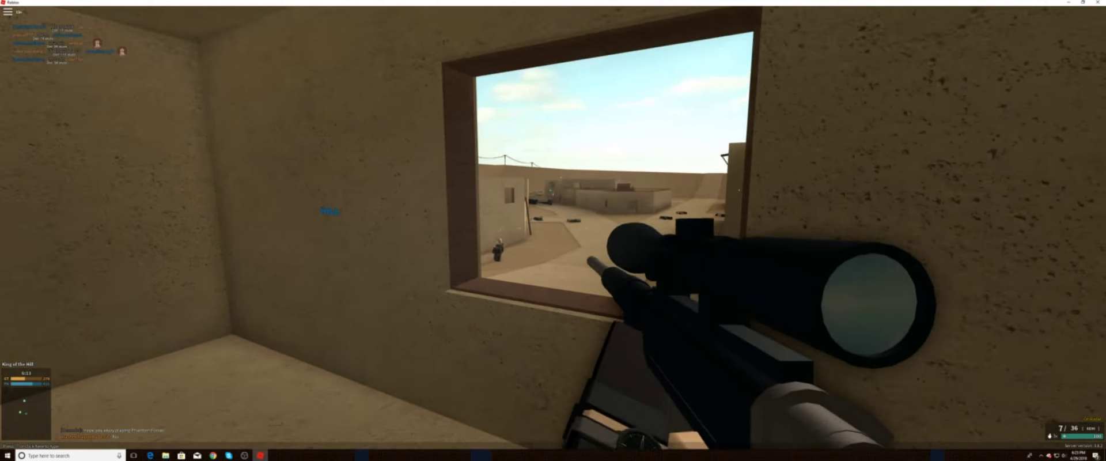
right_click(553, 227)
right_click(554, 228)
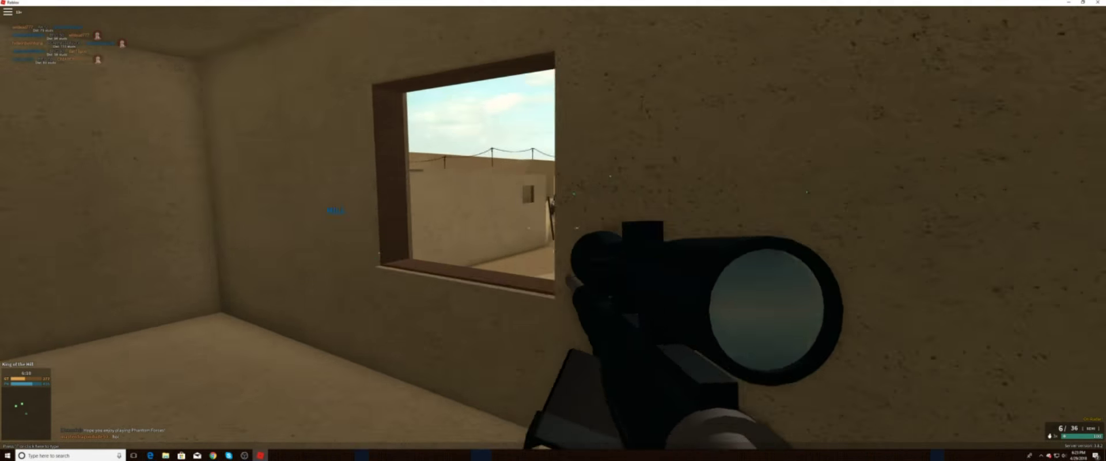
right_click(554, 228)
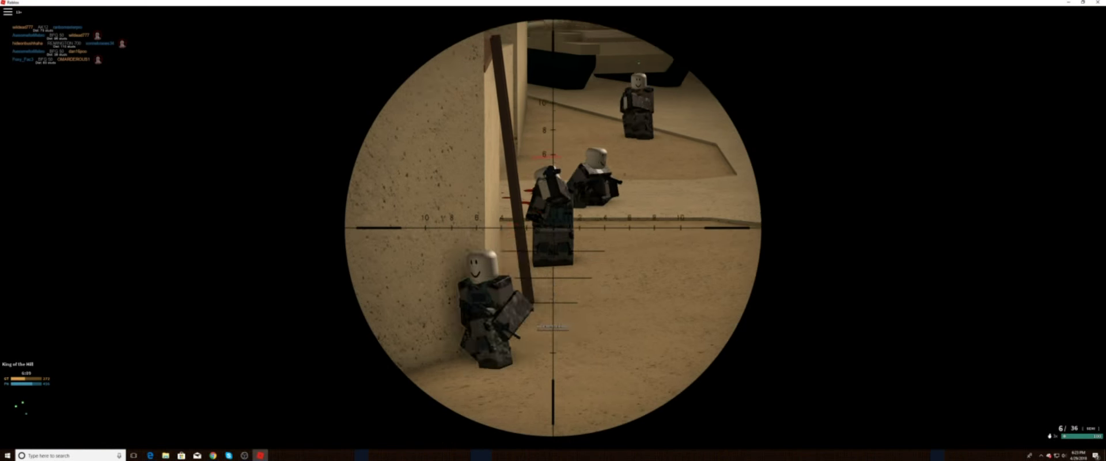
left_click(553, 227)
right_click(553, 228)
right_click(554, 228)
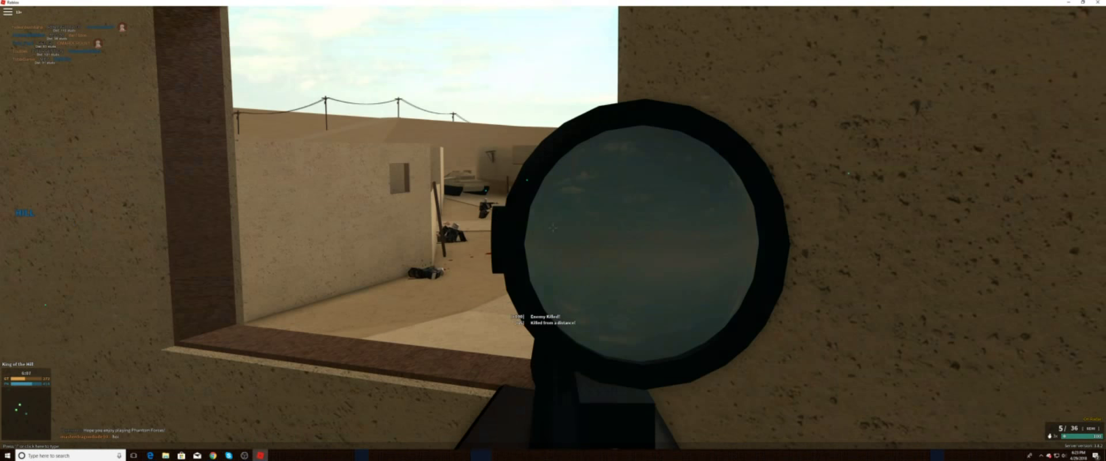
right_click(553, 228)
right_click(553, 227)
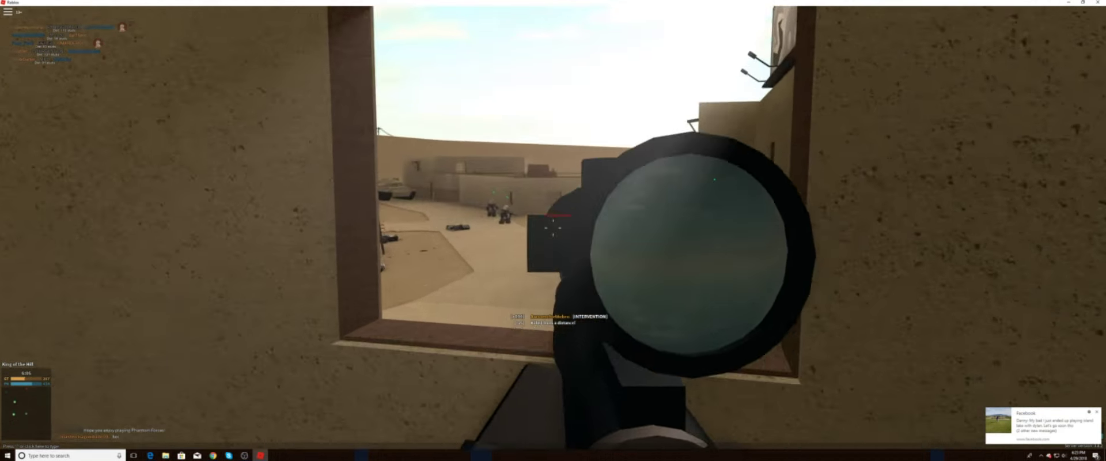
left_click(554, 228)
right_click(553, 228)
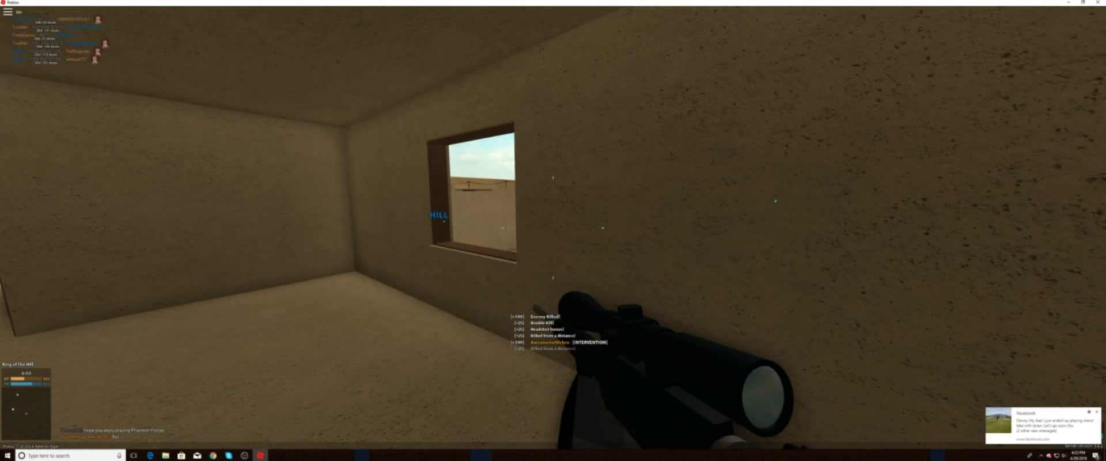
key("w")
key("s")
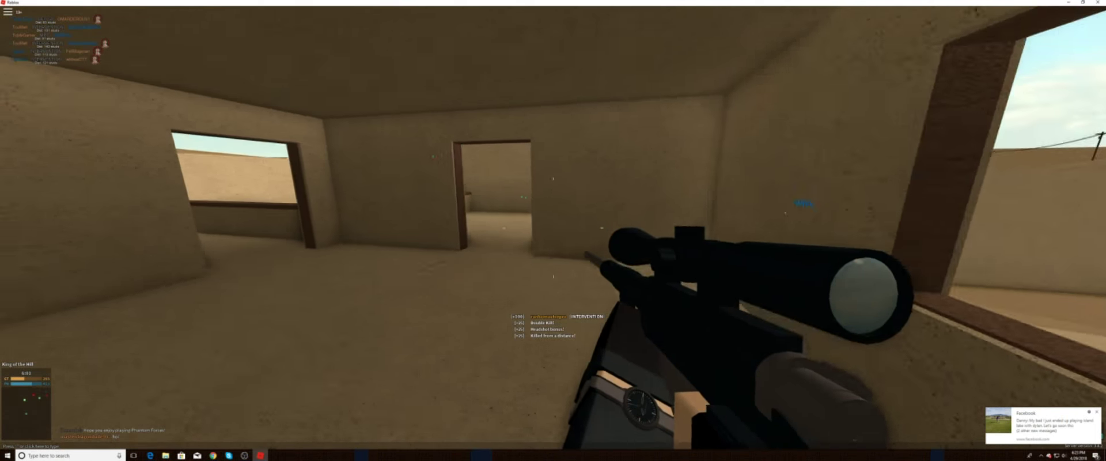
key("w")
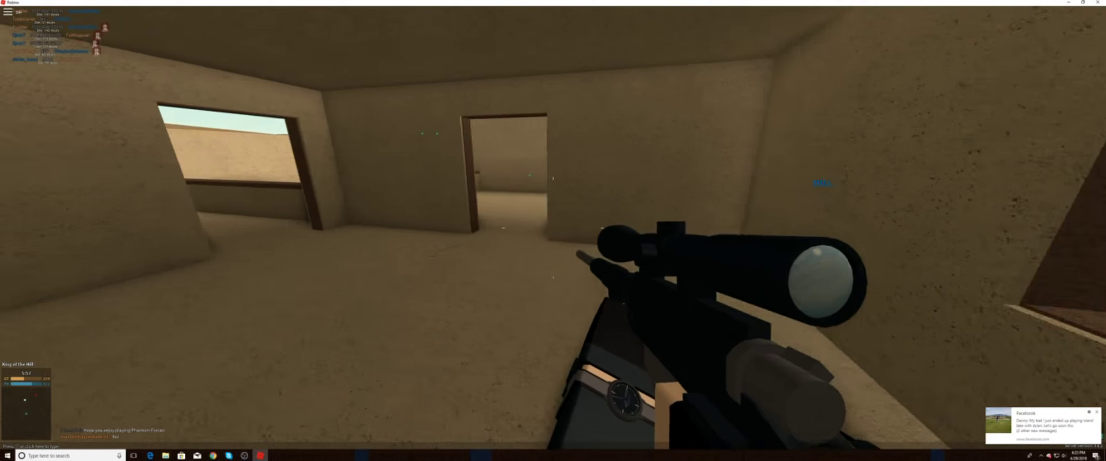
key("w")
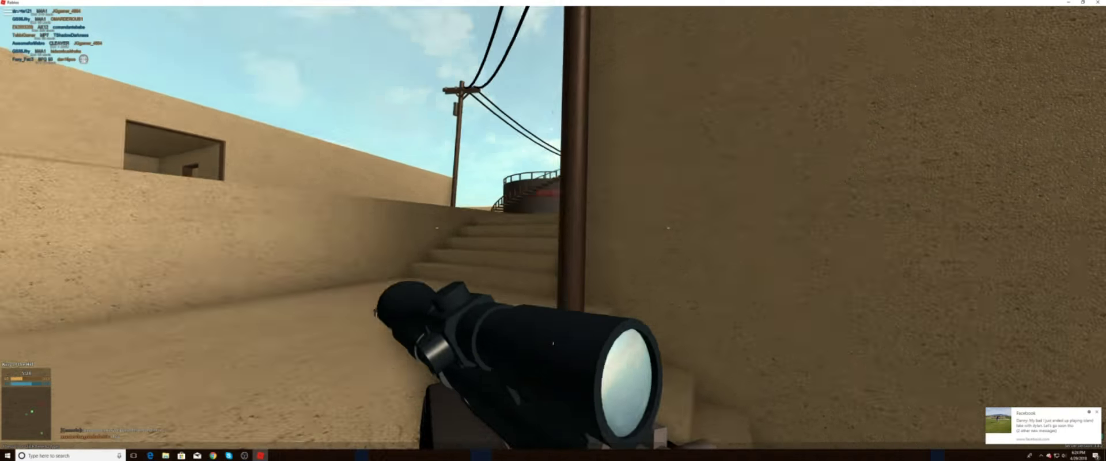
key("w")
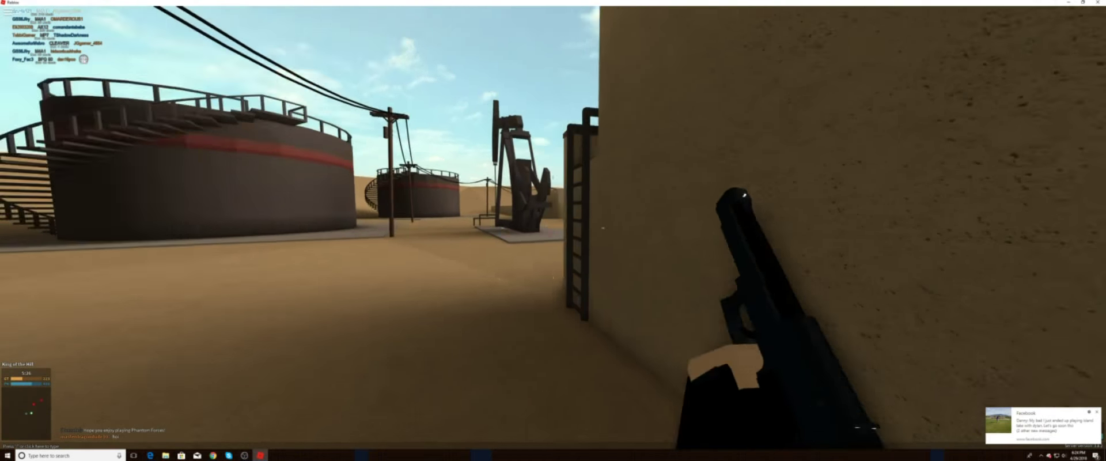
key("w")
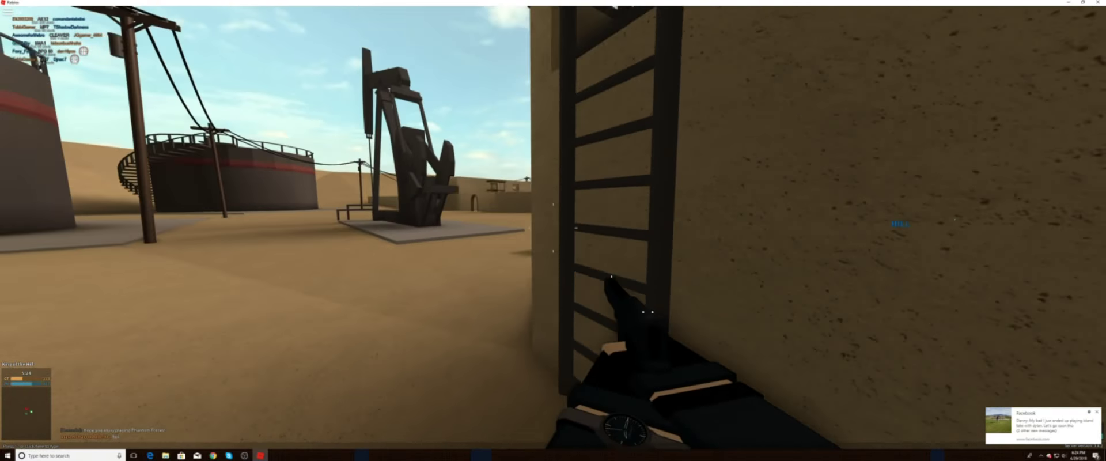
key("w")
right_click(553, 231)
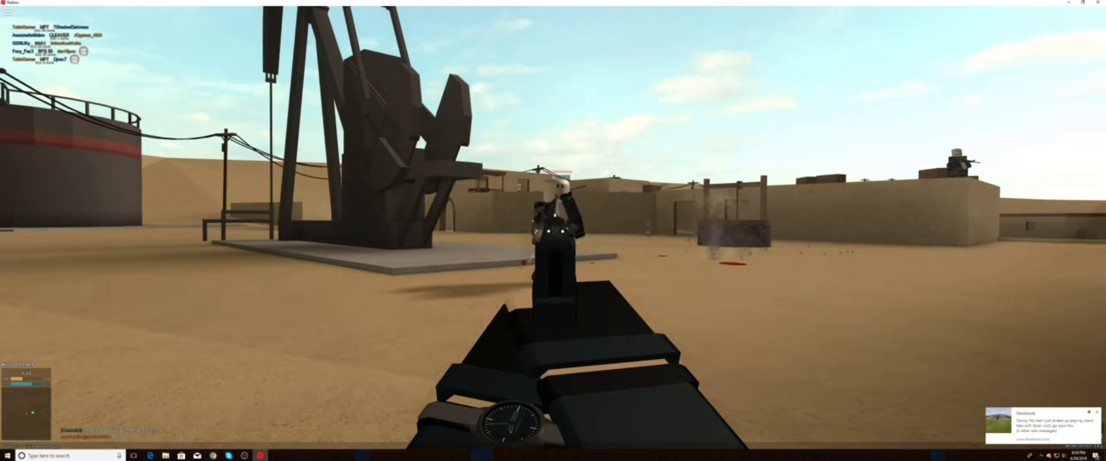
left_click(553, 231)
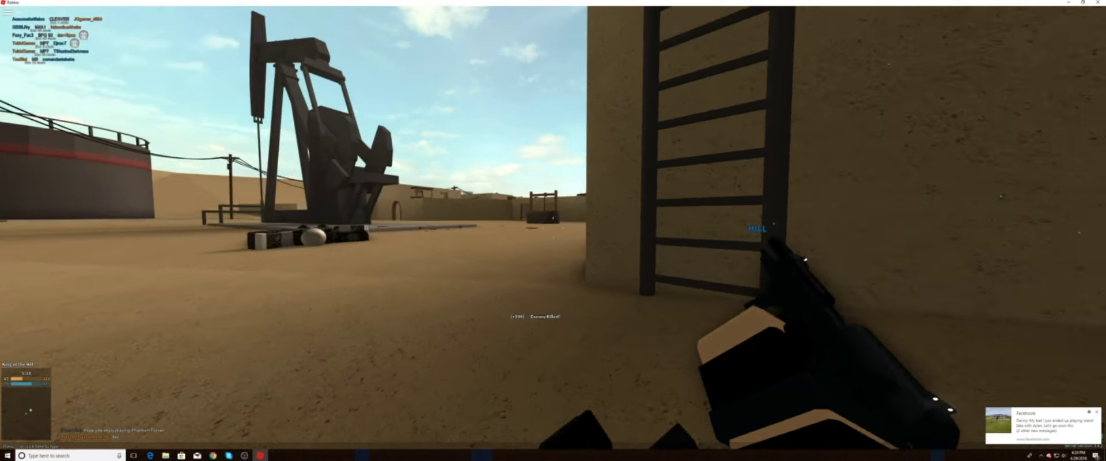
key("w")
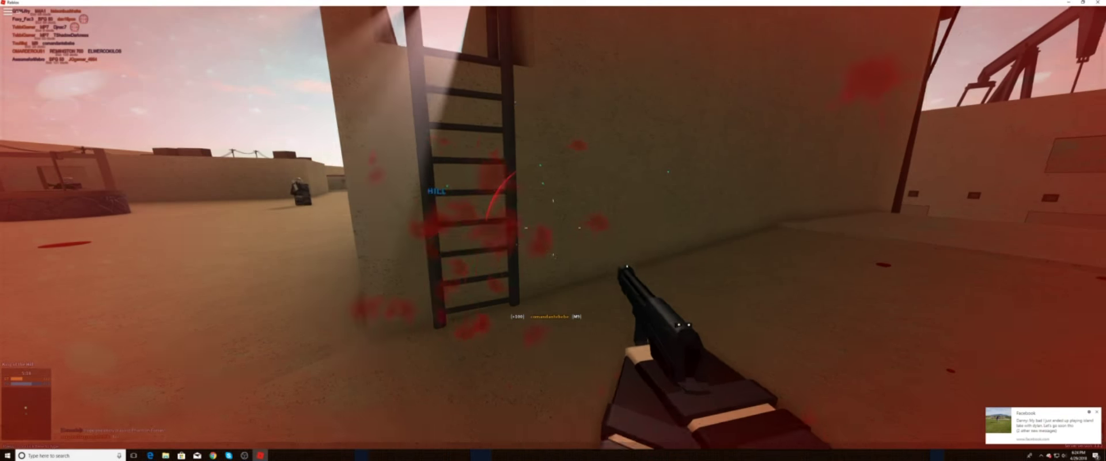